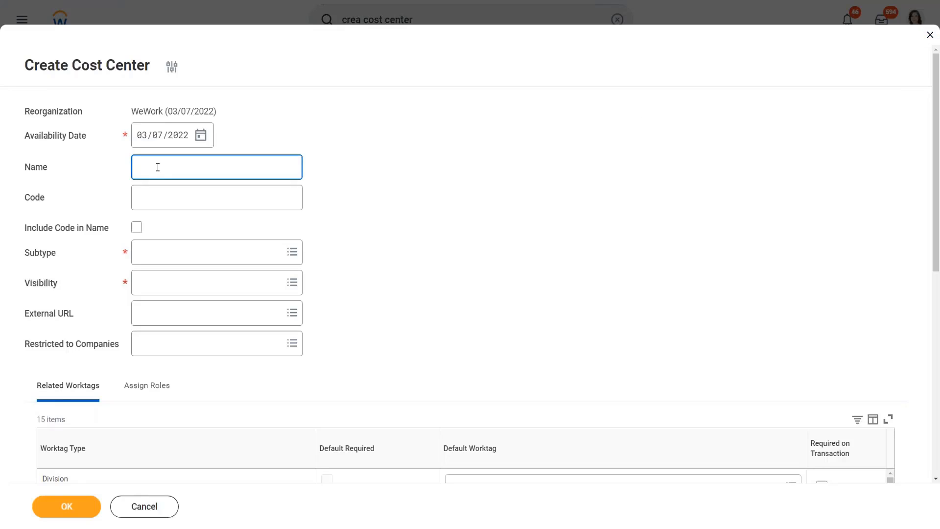
Step: Create a cost center named WW_XYZ Sales with subtype Cost Center and visibility Everyone
{"action": "type", "text": "WW_XYZ Sales"}
{"action": "left_click", "coordinate": [166, 260]}
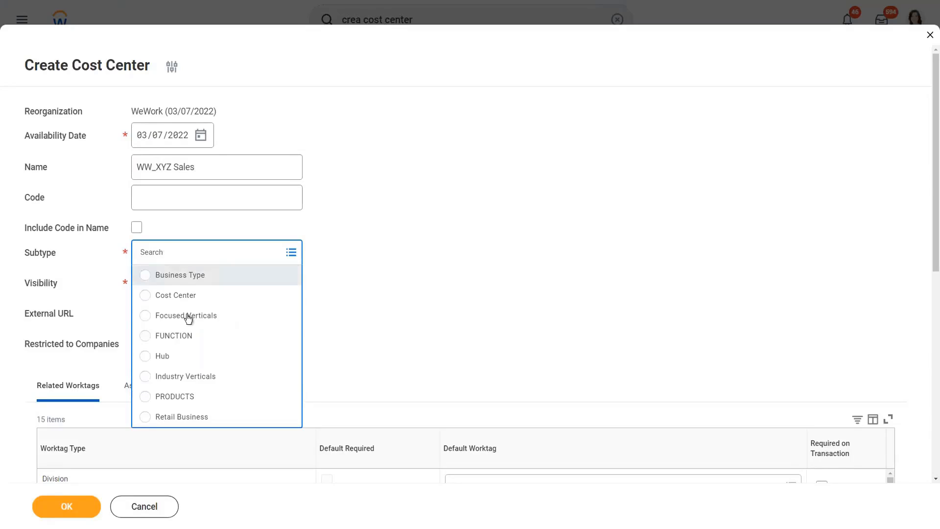
{"action": "left_click", "coordinate": [191, 295]}
{"action": "left_click", "coordinate": [159, 283]}
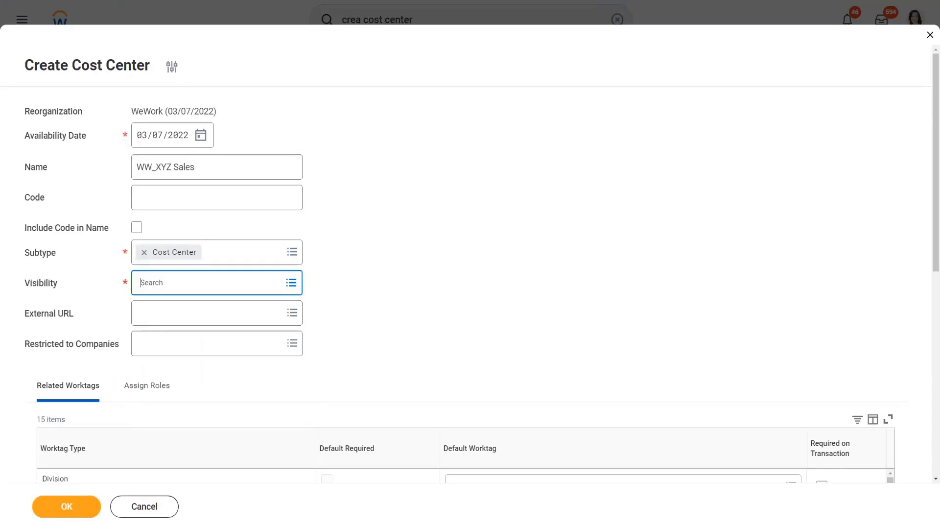
{"action": "left_click", "coordinate": [184, 195]}
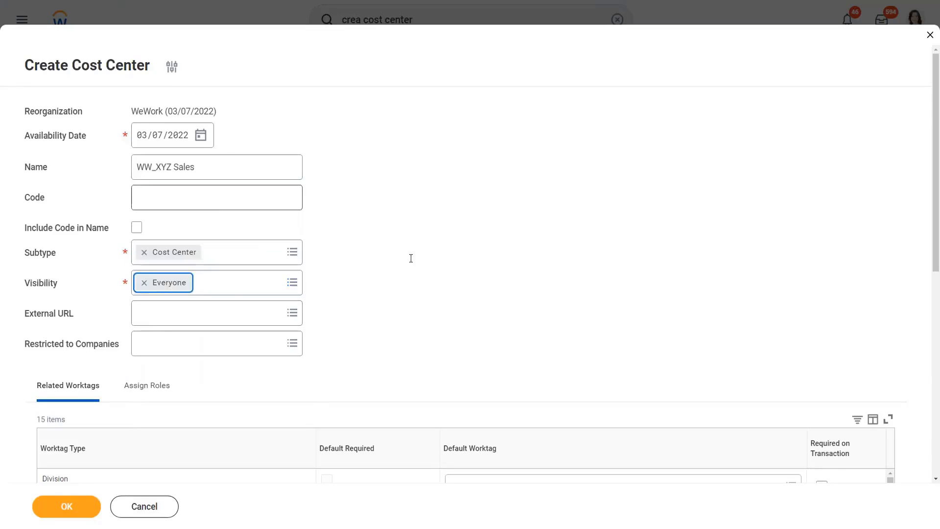
{"action": "scroll", "coordinate": [86, 465], "scroll_direction": "down", "scroll_amount": 5}
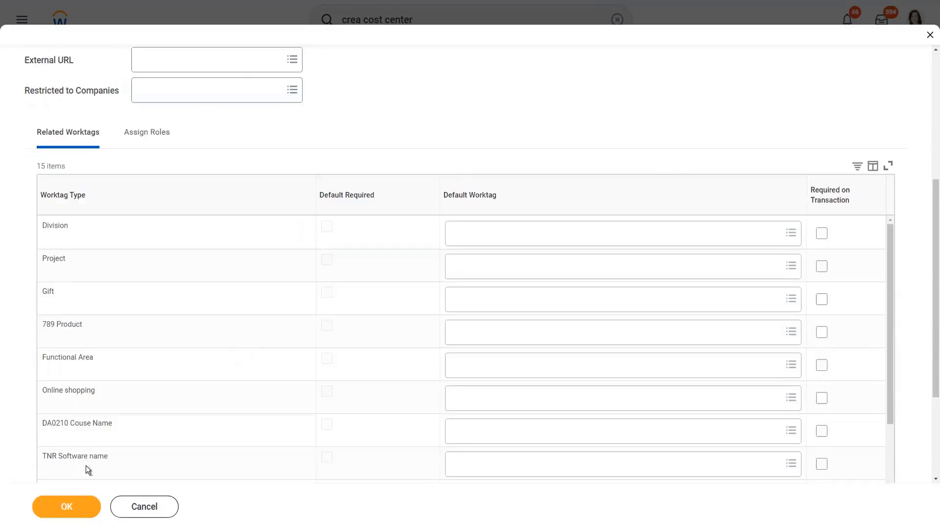
{"action": "left_click", "coordinate": [66, 506]}
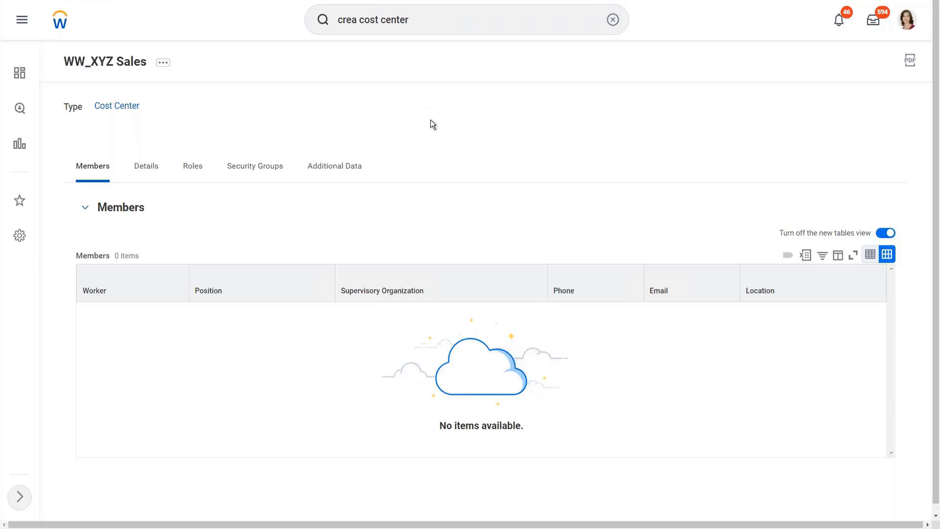
{"action": "left_click", "coordinate": [427, 22]}
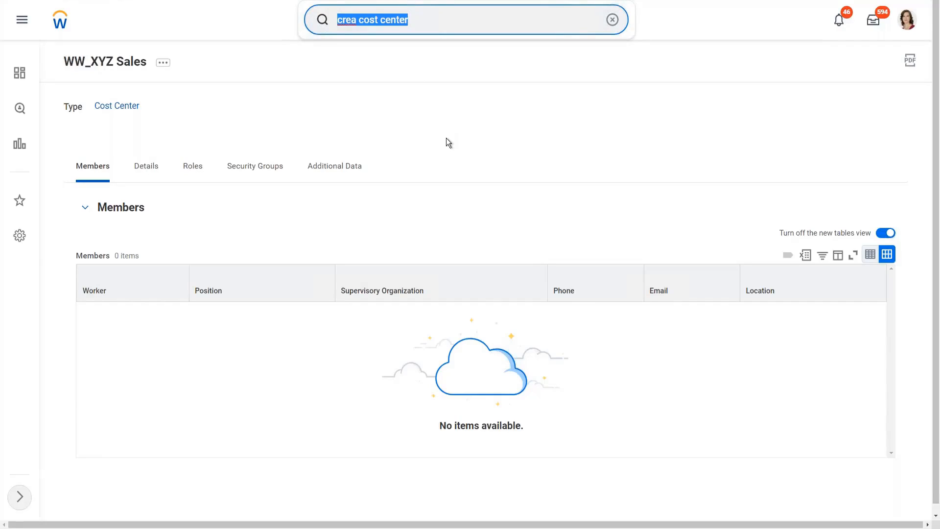
{"action": "type", "text": "ww_x"}
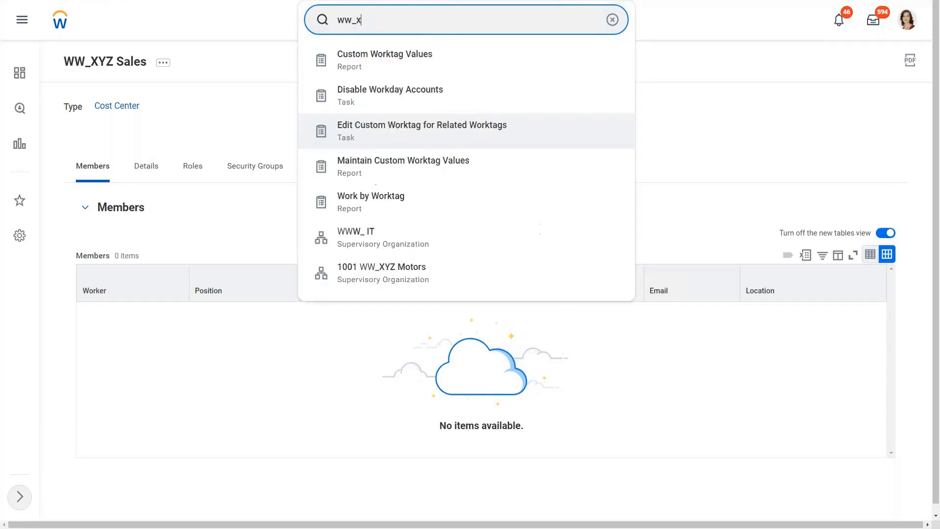
{"action": "key", "text": "BackSpace"}
{"action": "key", "text": "BackSpace"}
{"action": "key", "text": "BackSpace"}
{"action": "key", "text": "BackSpace"}
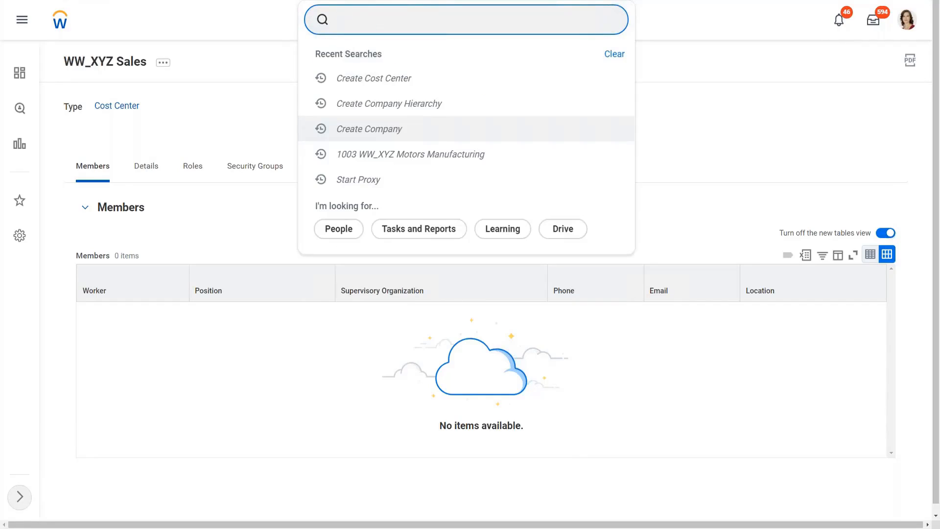
Step: Search for 1001 and open the supervisory organization 1001 WW_XYZ Motors for editing
{"action": "type", "text": "1001"}
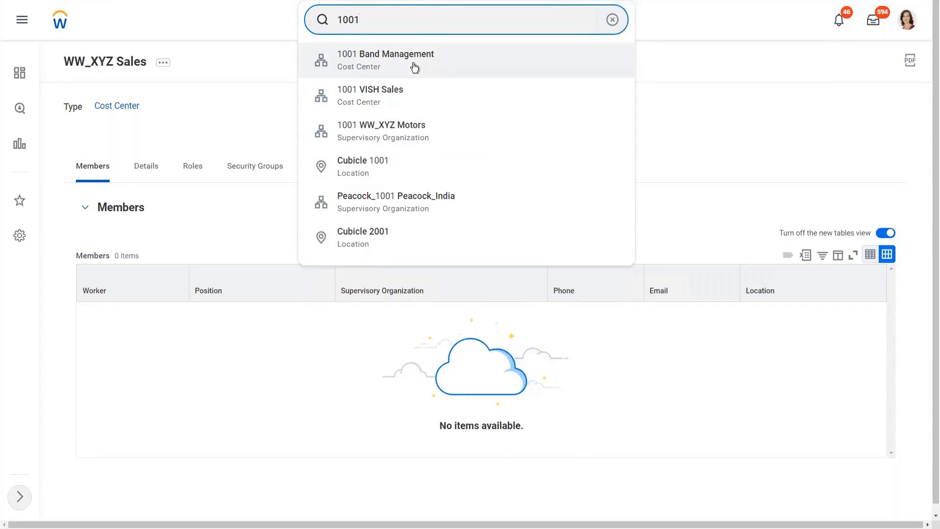
{"action": "left_click", "coordinate": [409, 131]}
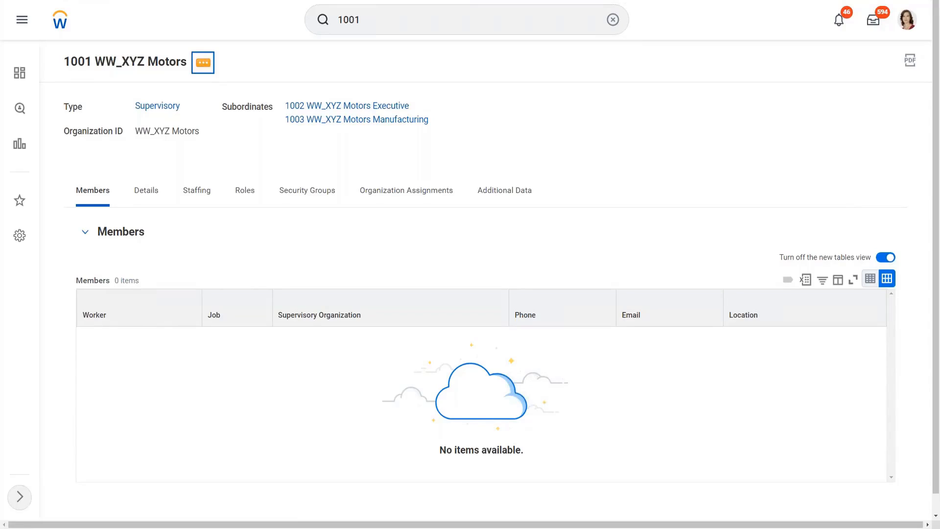
{"action": "left_click", "coordinate": [202, 62]}
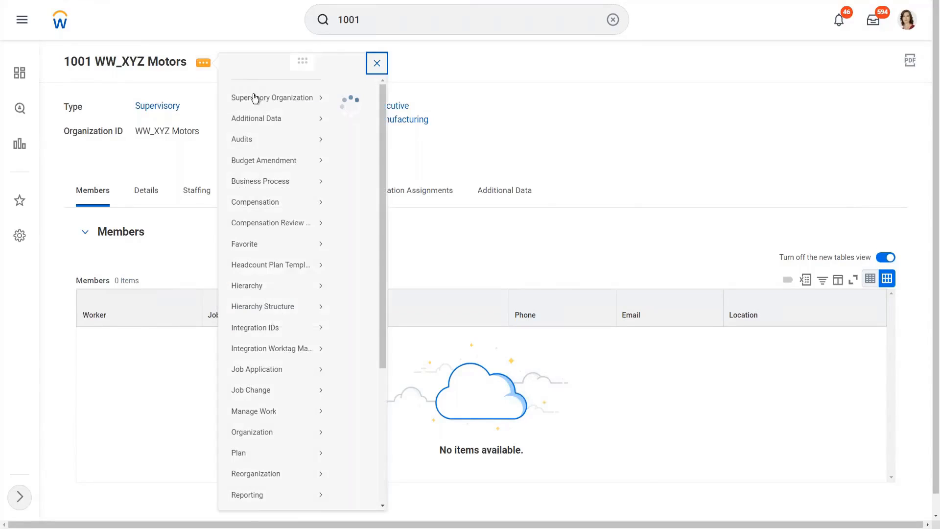
{"action": "mouse_move", "coordinate": [263, 116]}
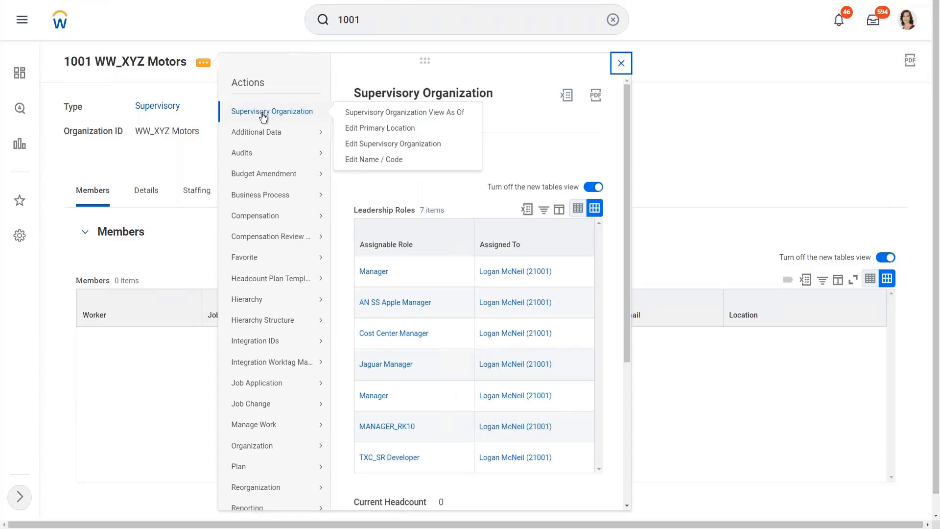
{"action": "left_click", "coordinate": [395, 144]}
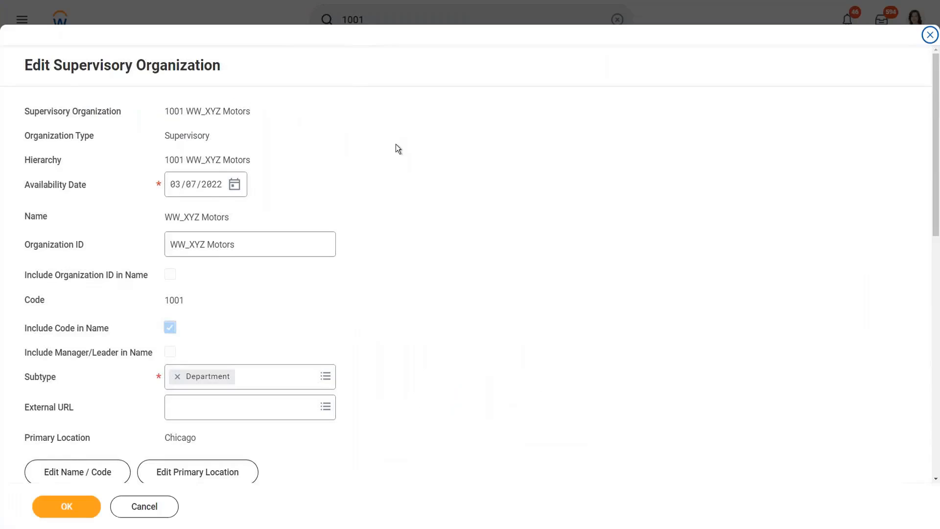
Step: In the organization assignments, set WW_XYZ Group of Companies as the allowed organization for Company
{"action": "scroll", "coordinate": [398, 148], "scroll_direction": "down", "scroll_amount": 7}
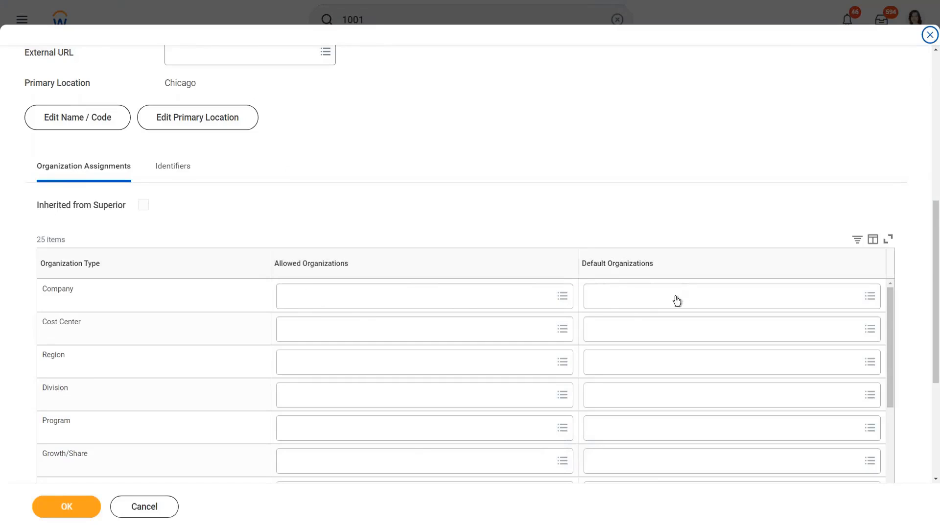
{"action": "mouse_move", "coordinate": [671, 304]}
{"action": "left_click", "coordinate": [339, 297]}
{"action": "type", "text": "ww"}
{"action": "key", "text": "Return"}
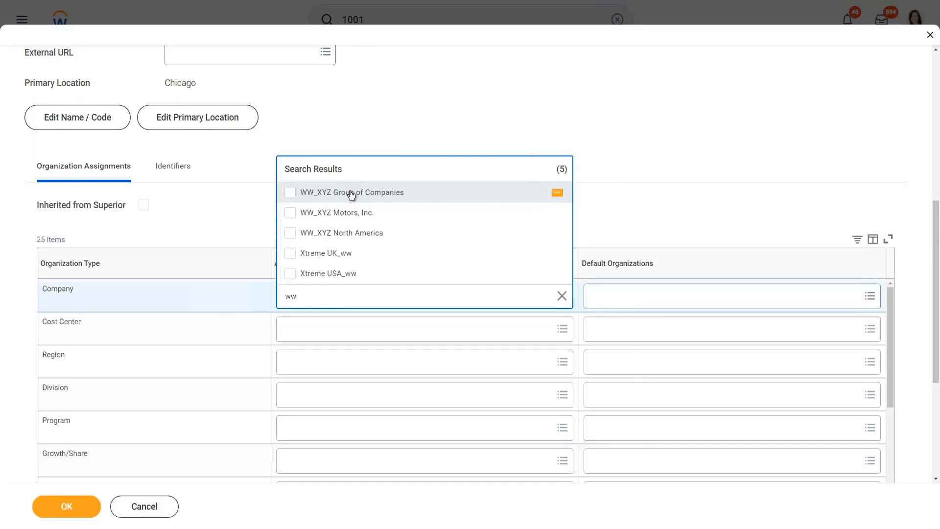
{"action": "left_click", "coordinate": [351, 194]}
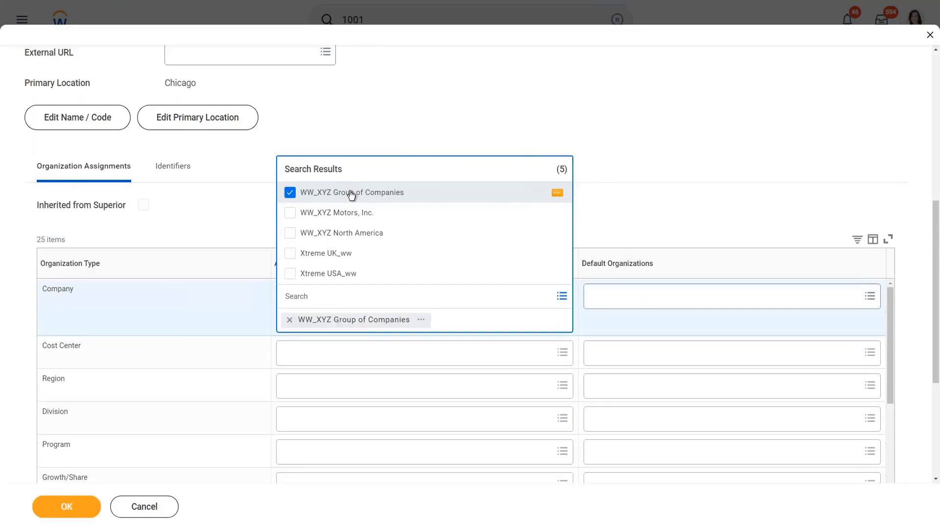
{"action": "left_click", "coordinate": [457, 121]}
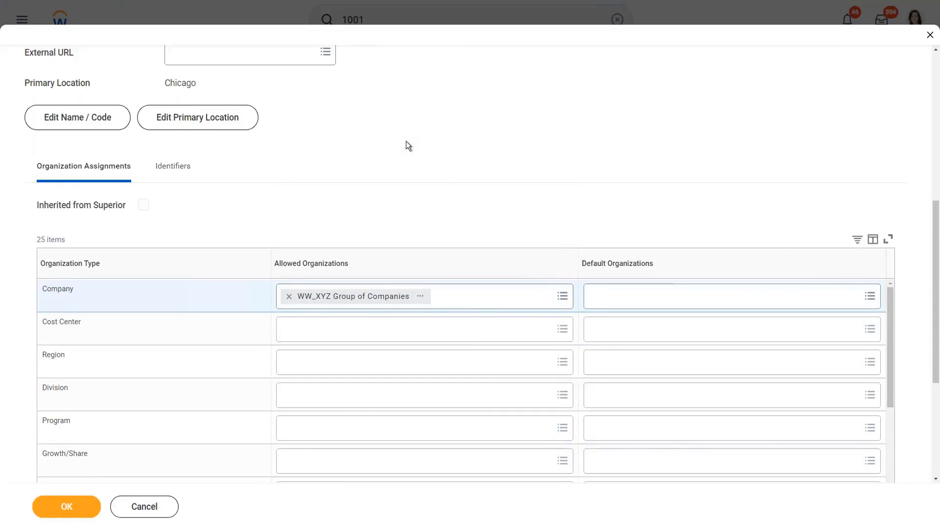
Step: View the details of the WW_XYZ Group of Companies entry assigned to Company and review the organization's general settings
{"action": "scroll", "coordinate": [406, 146], "scroll_direction": "up", "scroll_amount": 5}
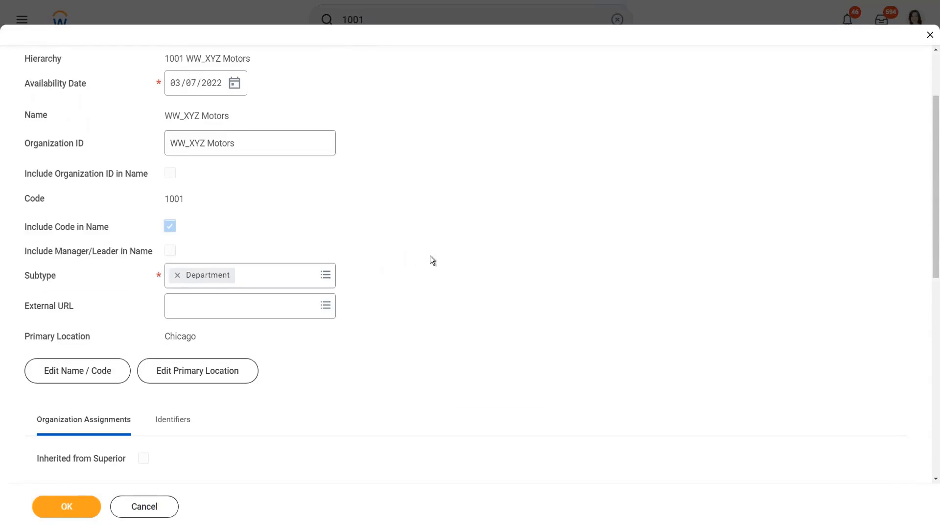
{"action": "scroll", "coordinate": [434, 255], "scroll_direction": "down", "scroll_amount": 3}
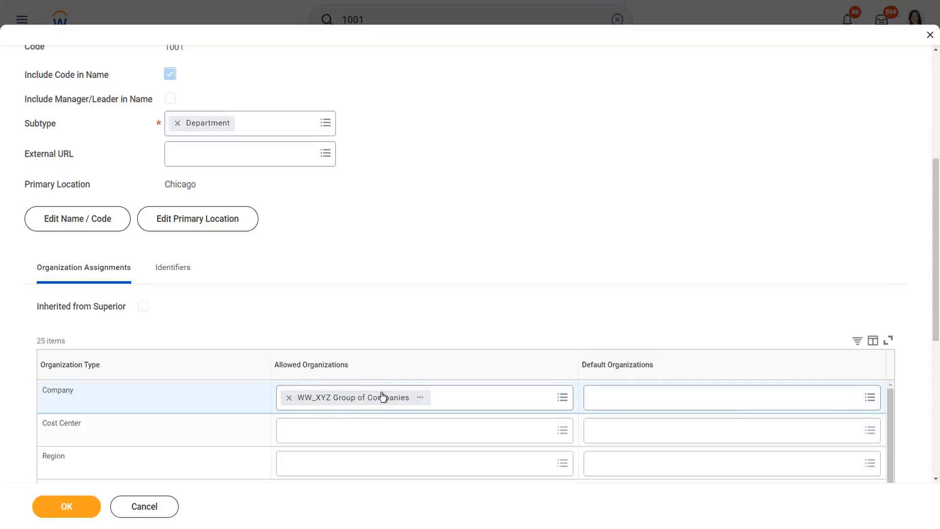
{"action": "left_click", "coordinate": [421, 398]}
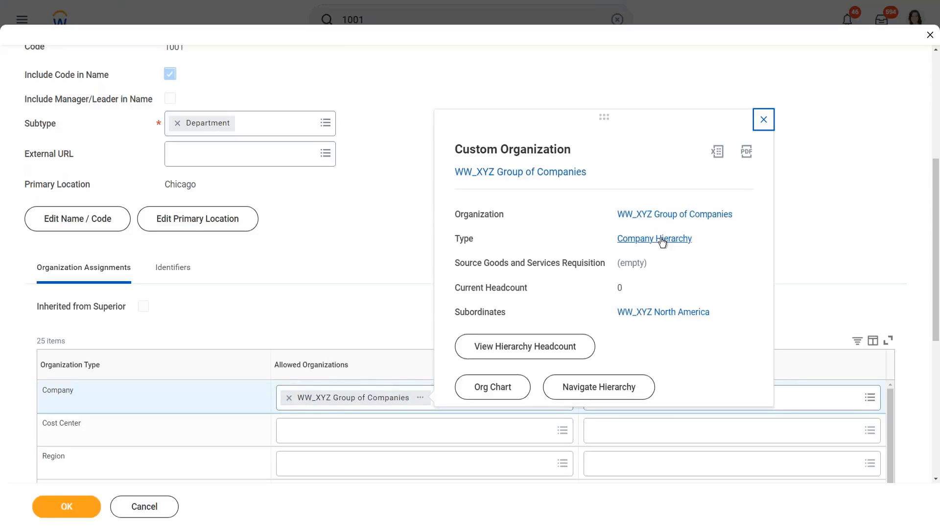
{"action": "left_click", "coordinate": [381, 254]}
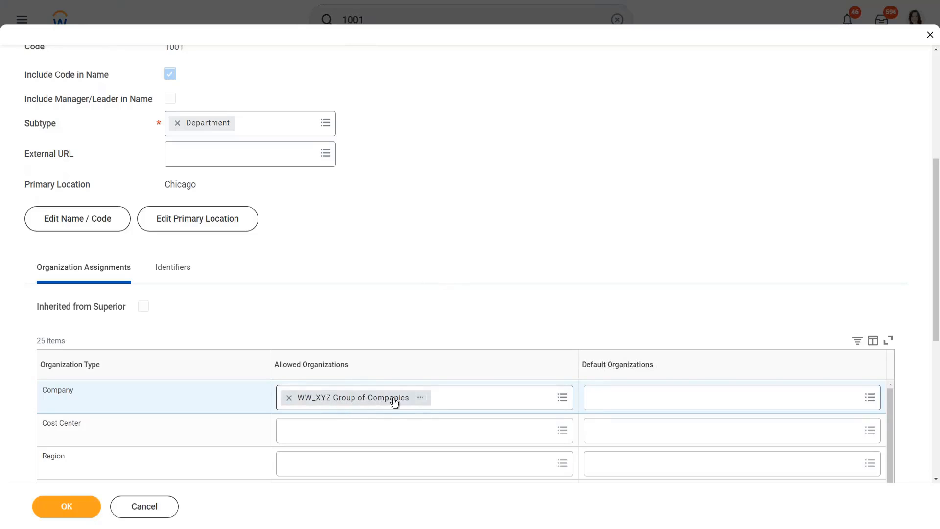
{"action": "scroll", "coordinate": [291, 267], "scroll_direction": "up", "scroll_amount": 5}
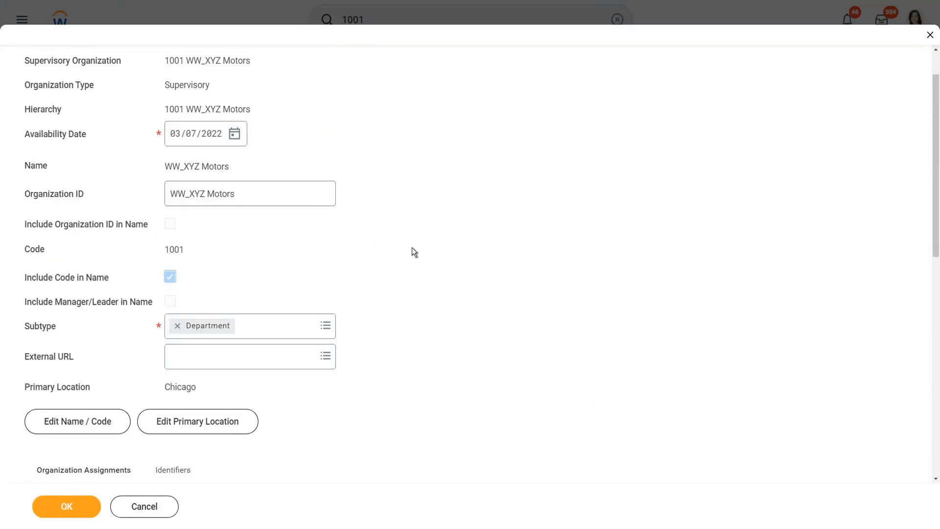
Step: Set WW_XYZ Motors, Inc. as the default organization for Company
{"action": "scroll", "coordinate": [413, 247], "scroll_direction": "down", "scroll_amount": 5}
{"action": "scroll", "coordinate": [421, 245], "scroll_direction": "down", "scroll_amount": 1}
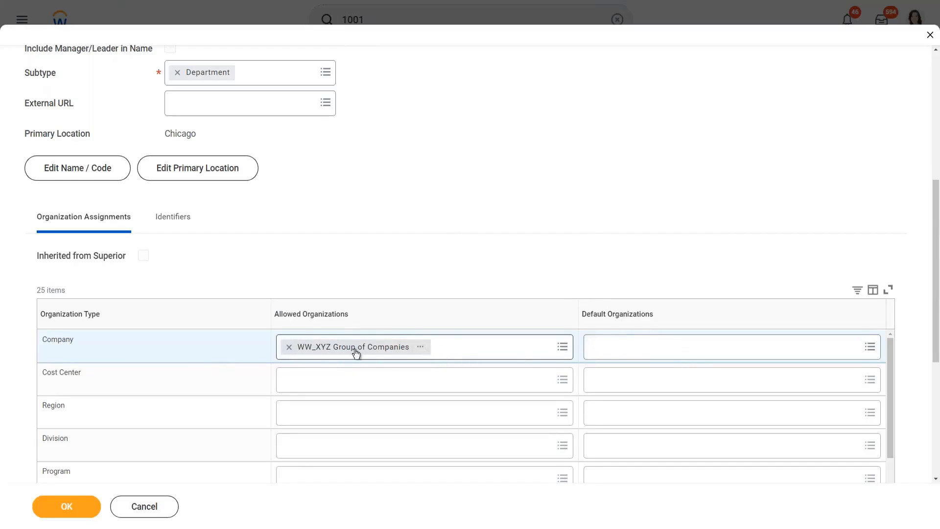
{"action": "left_click", "coordinate": [640, 352]}
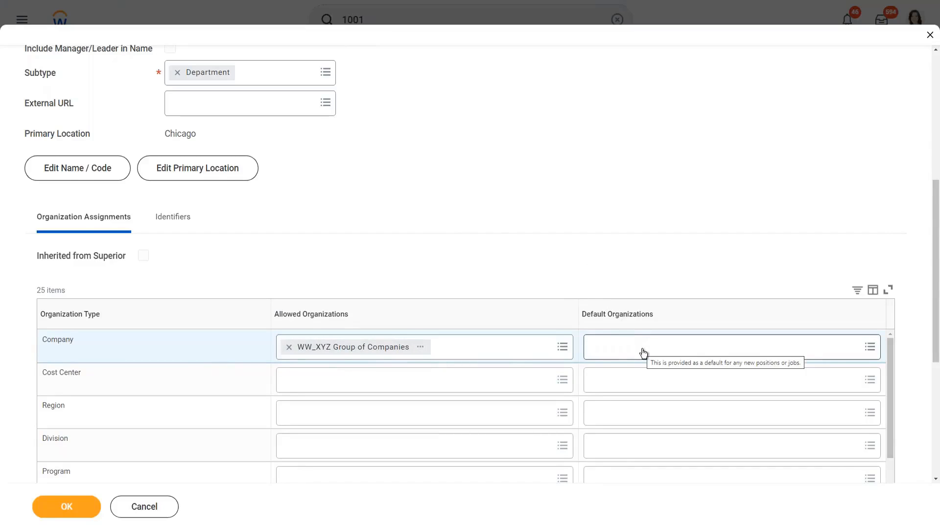
{"action": "left_click", "coordinate": [644, 352]}
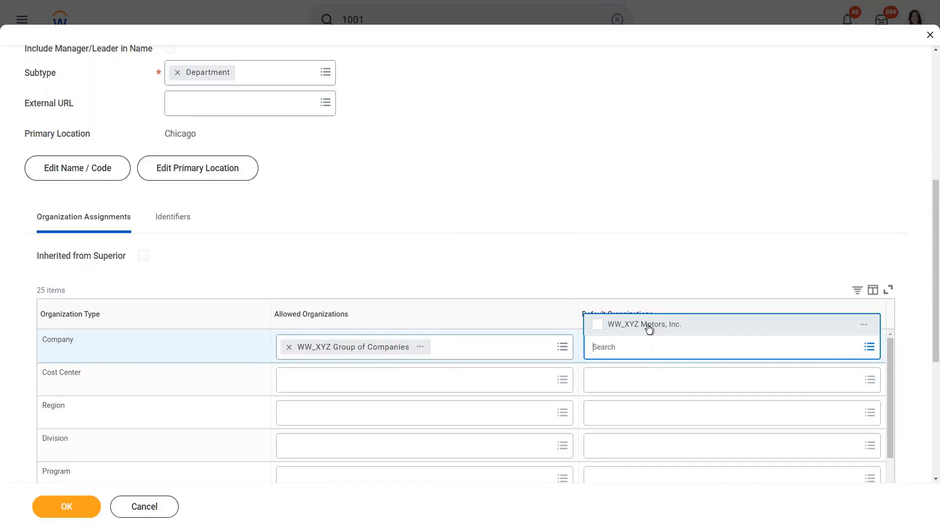
{"action": "left_click", "coordinate": [643, 326]}
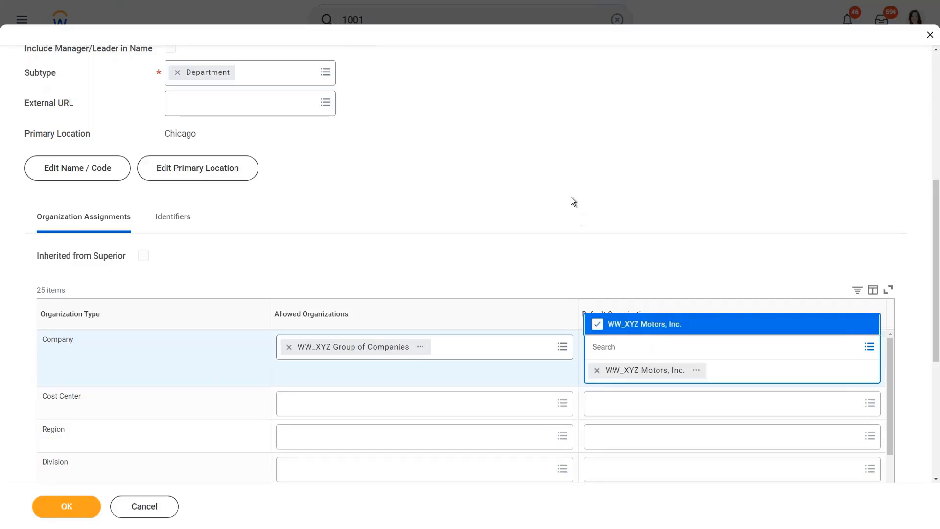
{"action": "left_click", "coordinate": [571, 196]}
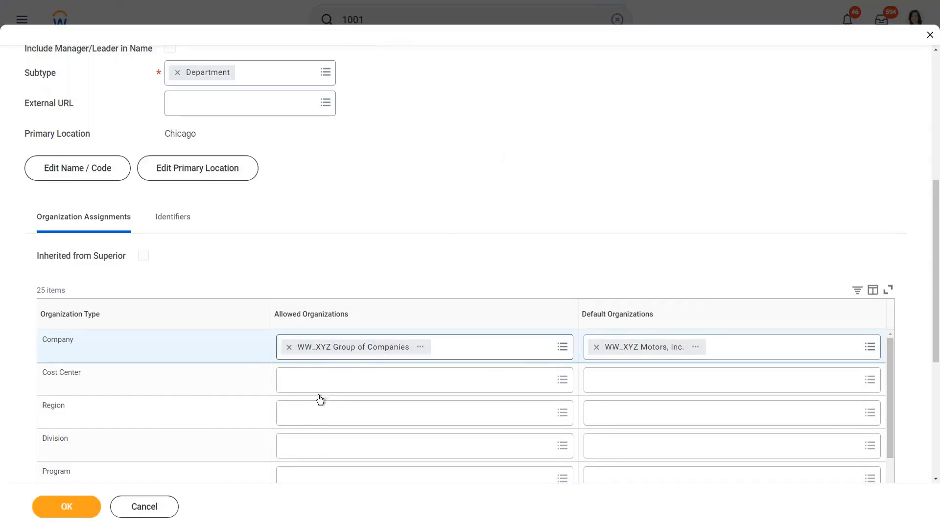
Step: Try WW_XYZ Sales as the allowed organization for Cost Center and remove it again
{"action": "left_click", "coordinate": [327, 380]}
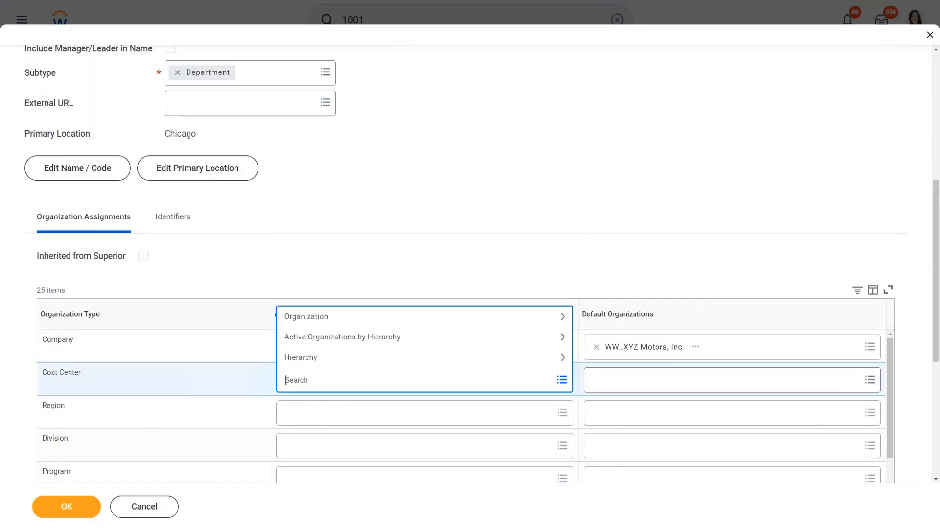
{"action": "type", "text": "ww"}
{"action": "key", "text": "Return"}
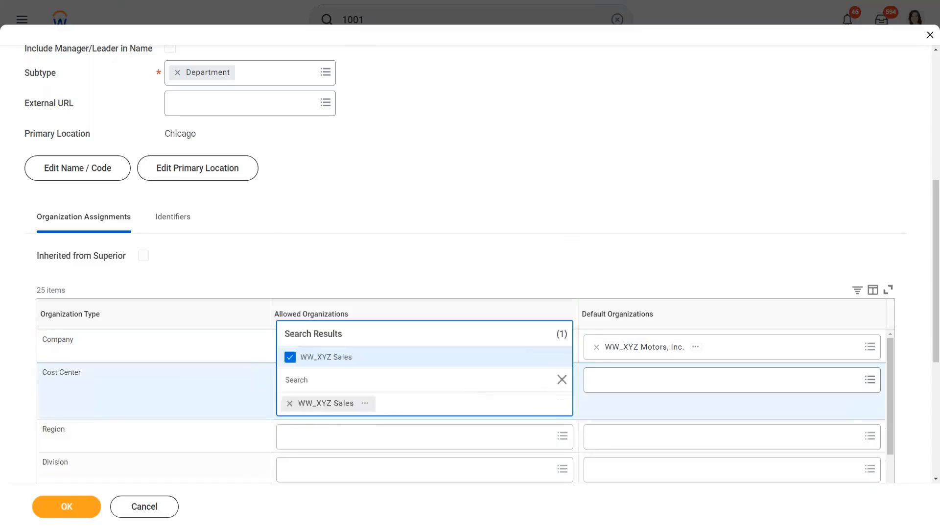
{"action": "left_click", "coordinate": [471, 164]}
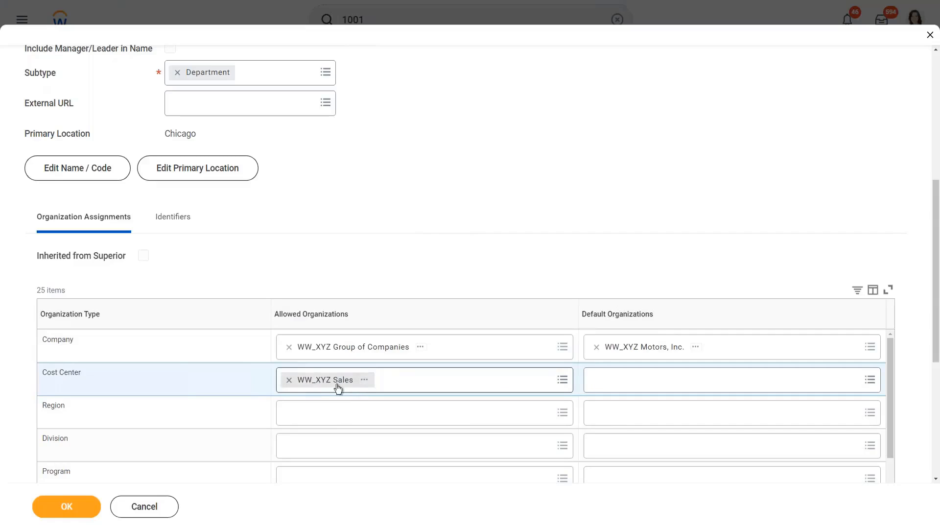
{"action": "left_click", "coordinate": [289, 380]}
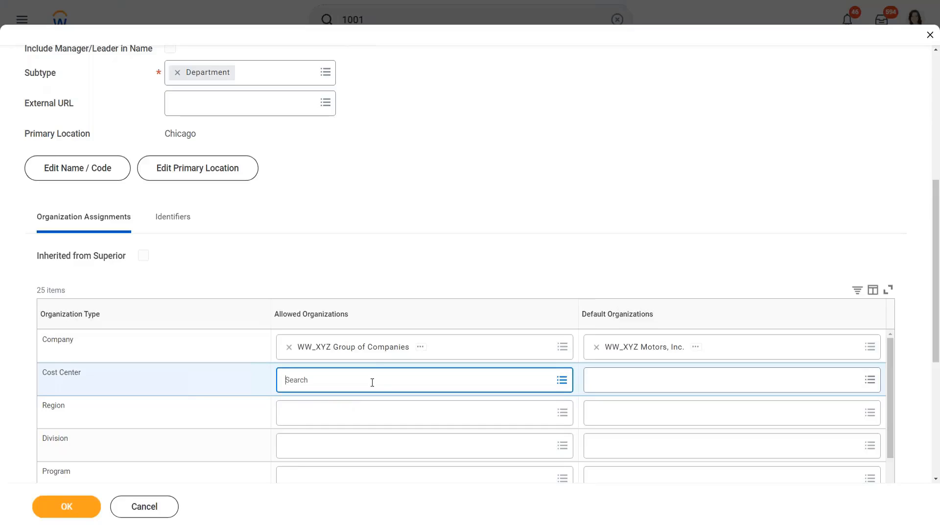
Step: Set WW_XYZ Sales as the default organization for Cost Center
{"action": "left_click", "coordinate": [623, 382]}
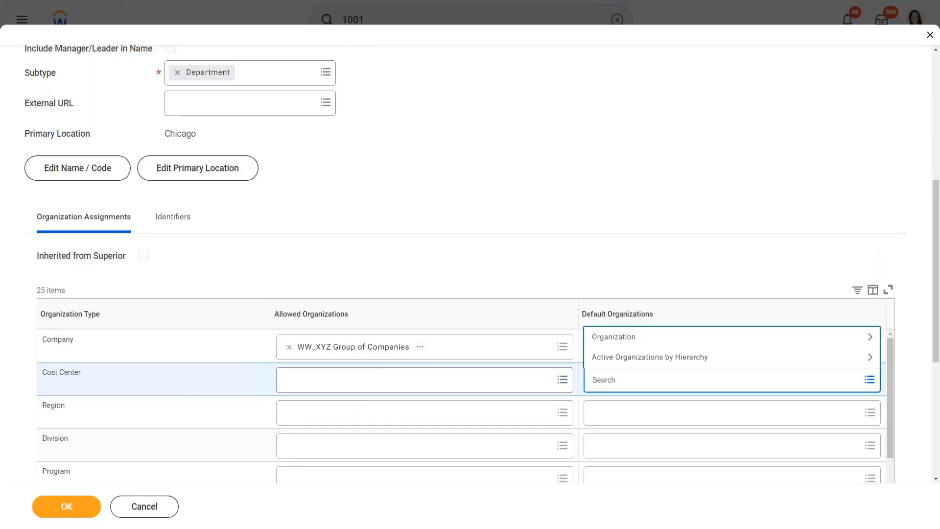
{"action": "type", "text": "ww"}
{"action": "key", "text": "Return"}
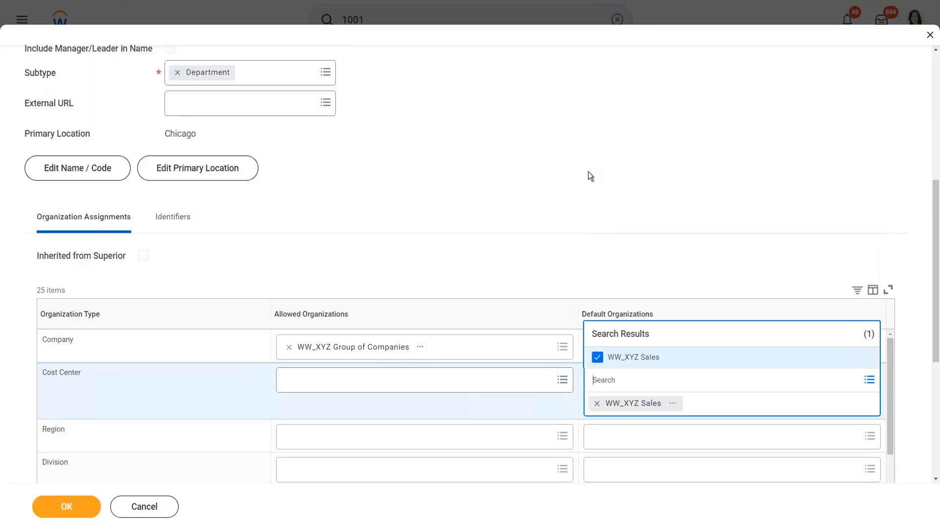
{"action": "left_click", "coordinate": [574, 168]}
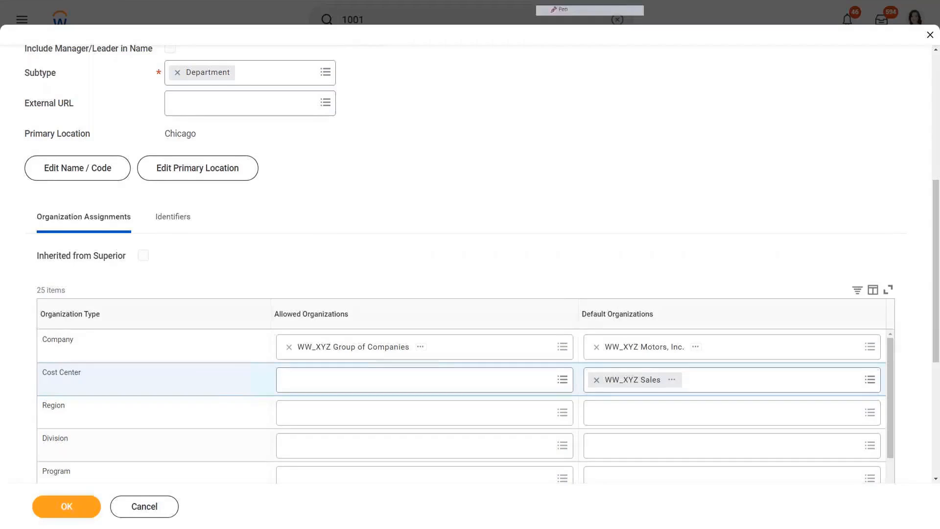
{"action": "mouse_move", "coordinate": [495, 326]}
{"action": "left_mouse_down"}
{"action": "mouse_move", "coordinate": [473, 295]}
{"action": "mouse_move", "coordinate": [248, 312]}
{"action": "mouse_move", "coordinate": [337, 428]}
{"action": "mouse_move", "coordinate": [481, 377]}
{"action": "mouse_move", "coordinate": [501, 319]}
{"action": "left_mouse_up"}
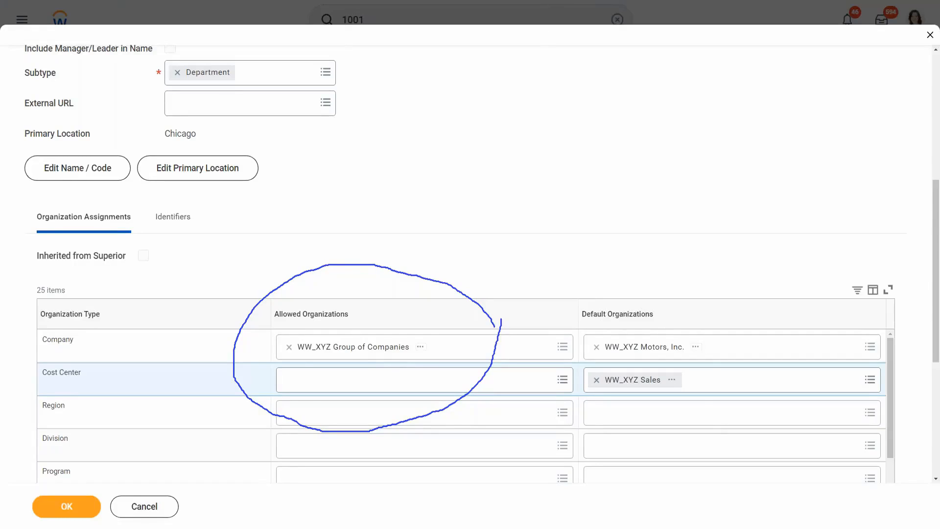
Step: Remove WW_XYZ Group of Companies from the allowed organizations for Company and save the supervisory organization
{"action": "left_click", "coordinate": [565, 55]}
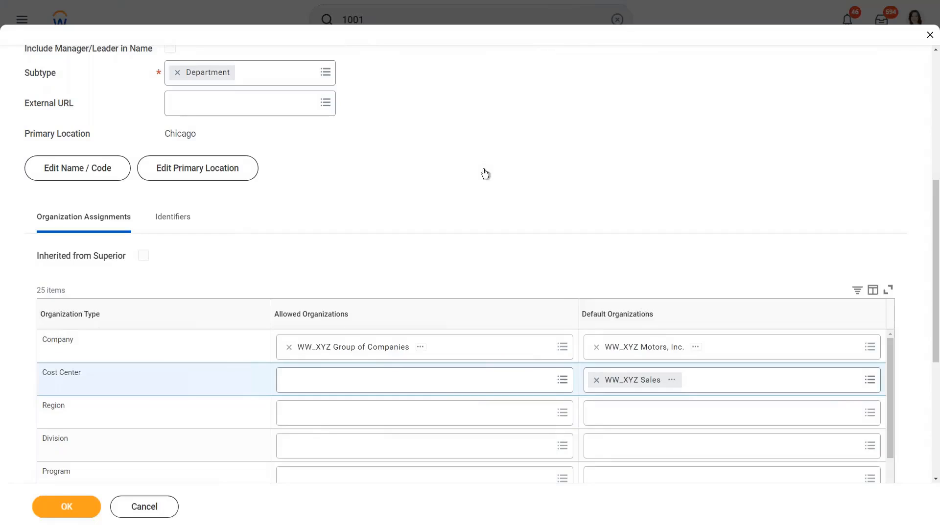
{"action": "left_click", "coordinate": [289, 347]}
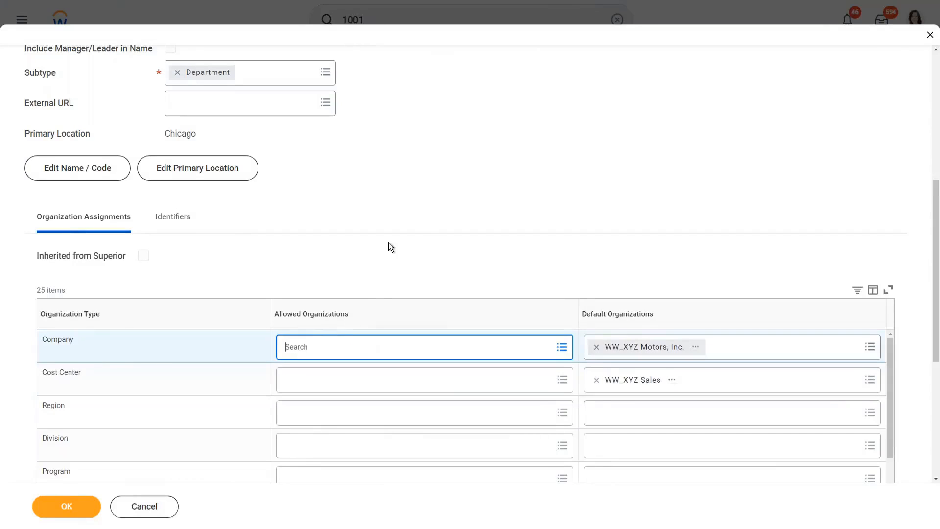
{"action": "left_click", "coordinate": [465, 169]}
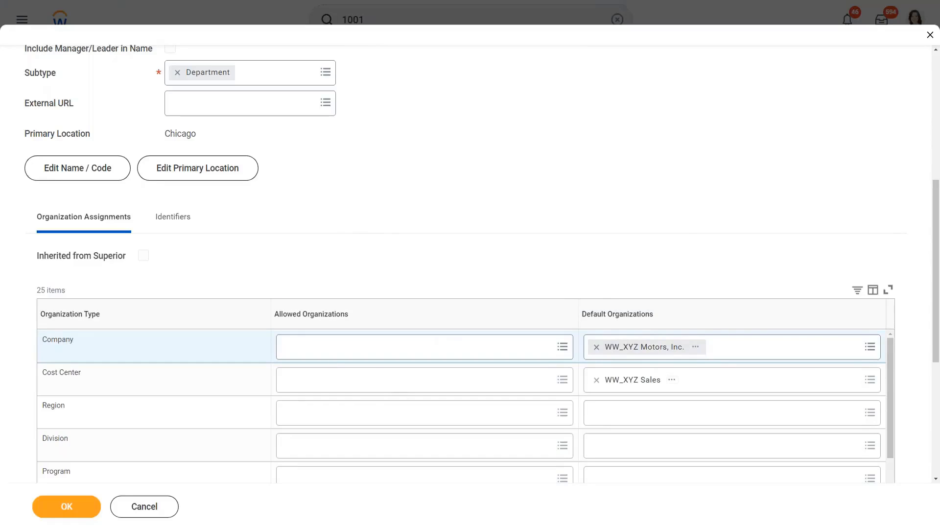
{"action": "scroll", "coordinate": [446, 380], "scroll_direction": "down", "scroll_amount": 2}
{"action": "scroll", "coordinate": [446, 380], "scroll_direction": "up", "scroll_amount": 2}
{"action": "left_click", "coordinate": [346, 384]}
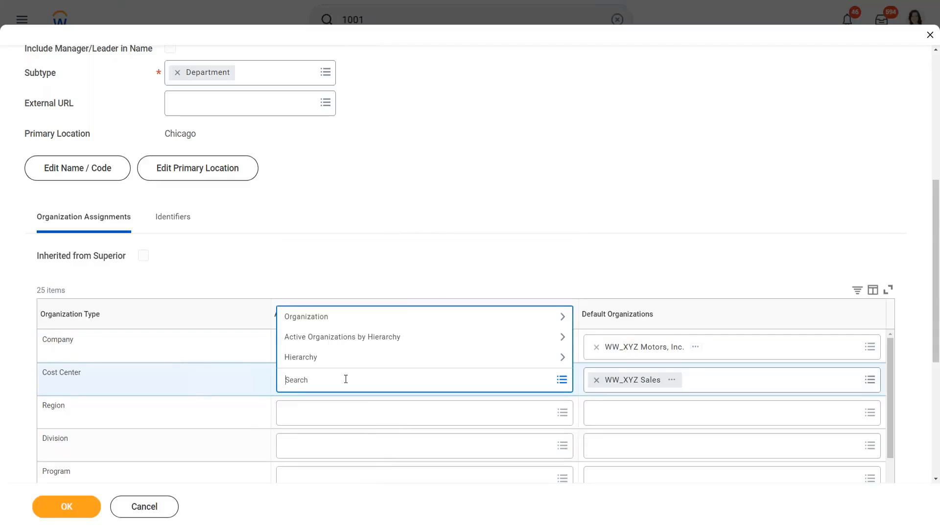
{"action": "left_click", "coordinate": [437, 183]}
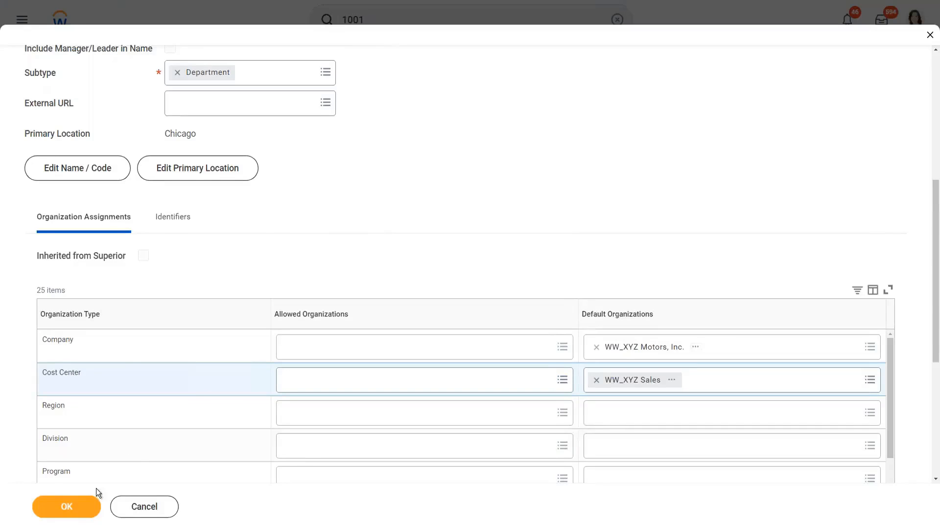
{"action": "left_click", "coordinate": [59, 509]}
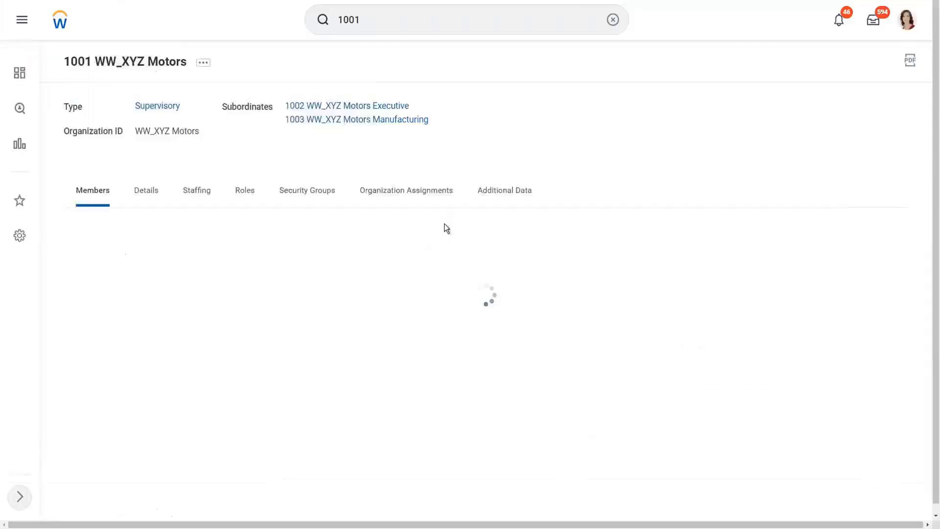
Step: Review the allowed and default entries in the organization assignments of 1001 WW_XYZ Motors
{"action": "left_click", "coordinate": [370, 201]}
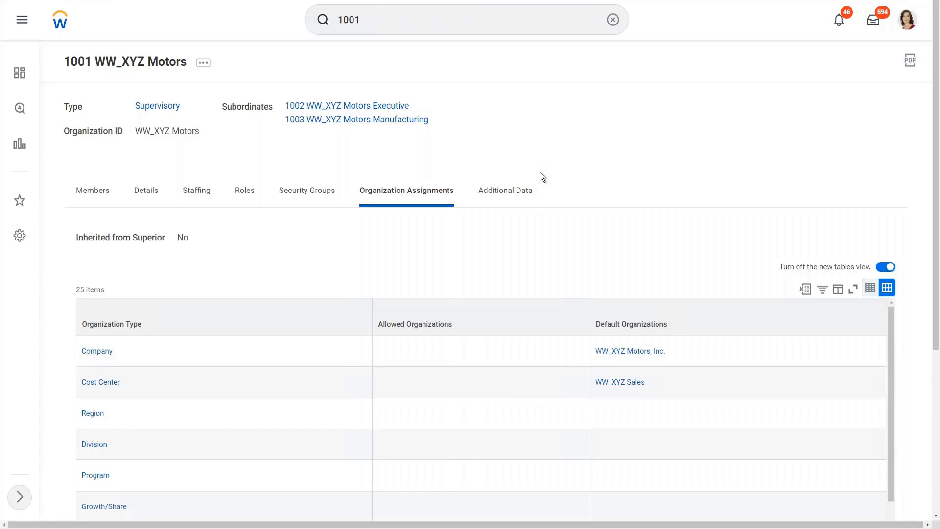
{"action": "scroll", "coordinate": [490, 220], "scroll_direction": "down", "scroll_amount": 3}
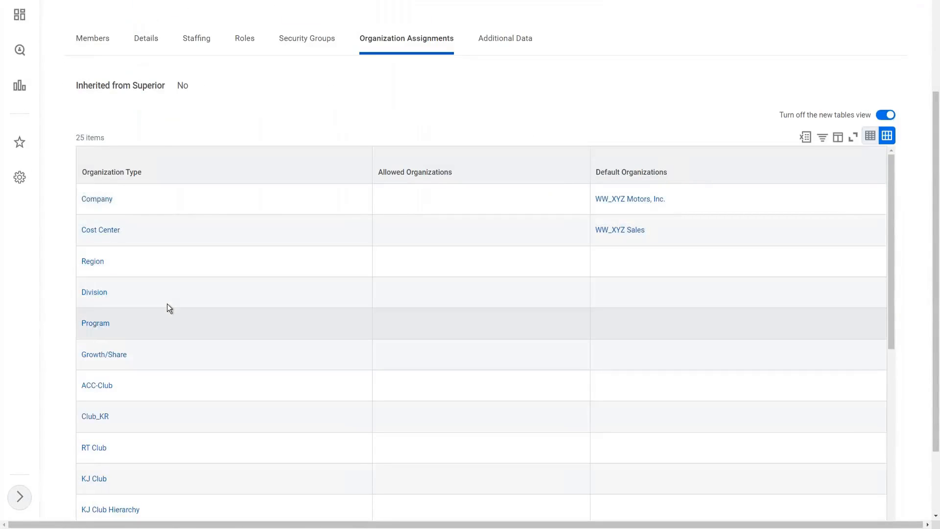
{"action": "scroll", "coordinate": [167, 307], "scroll_direction": "down", "scroll_amount": 8}
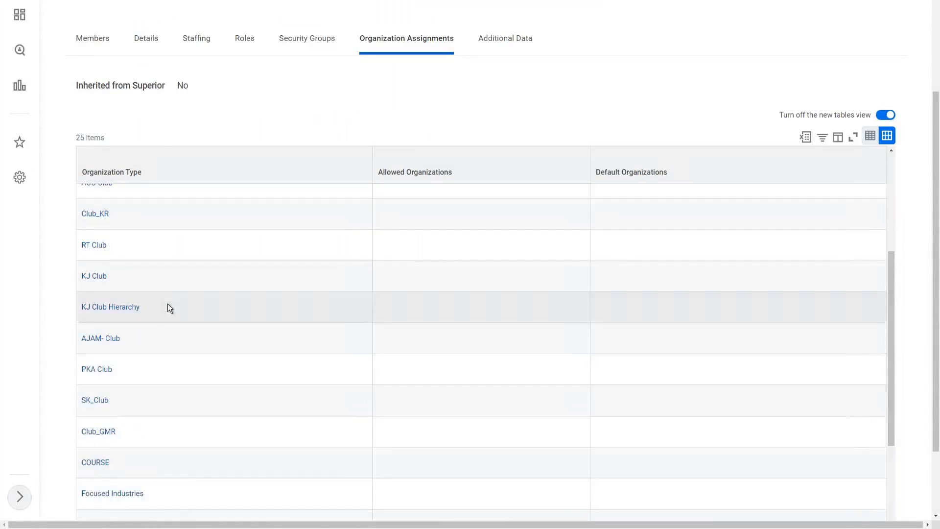
{"action": "scroll", "coordinate": [501, 197], "scroll_direction": "up", "scroll_amount": 10}
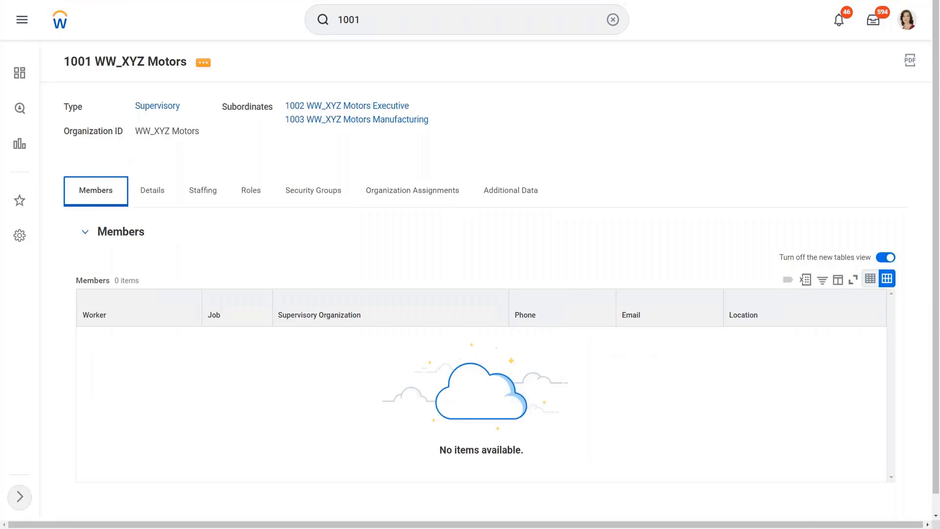
Step: Reopen the 1001 WW_XYZ Motors supervisory organization for editing to check its assignments, and save it to view the organization assignments again
{"action": "left_click", "coordinate": [203, 63]}
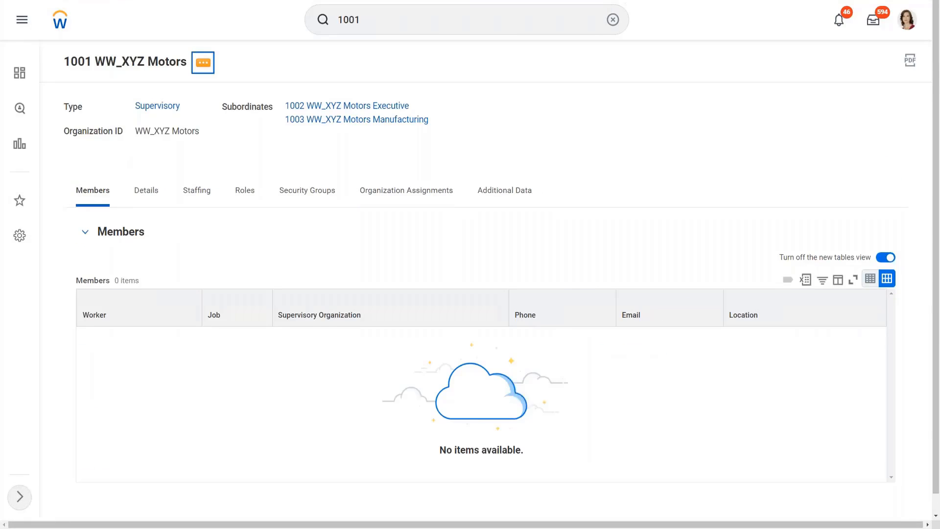
{"action": "left_click", "coordinate": [203, 62]}
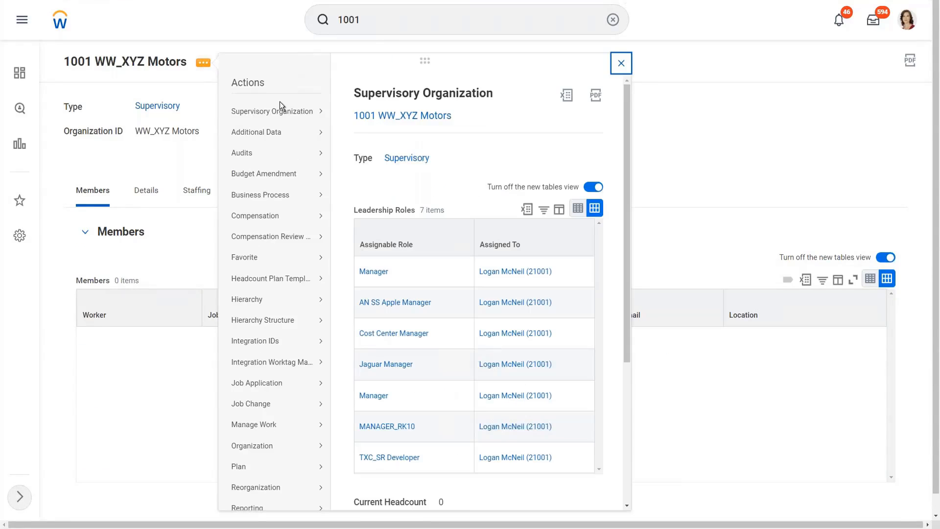
{"action": "mouse_move", "coordinate": [272, 117]}
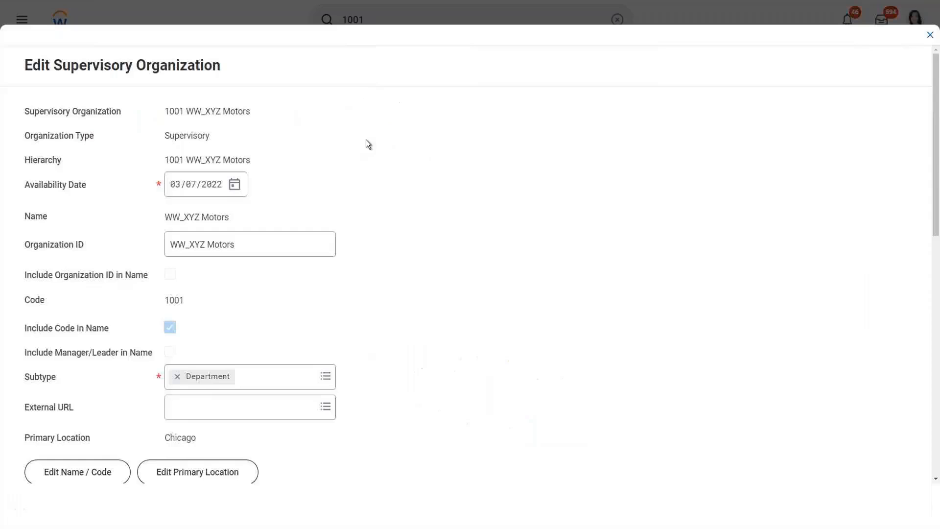
{"action": "scroll", "coordinate": [239, 293], "scroll_direction": "down", "scroll_amount": 4}
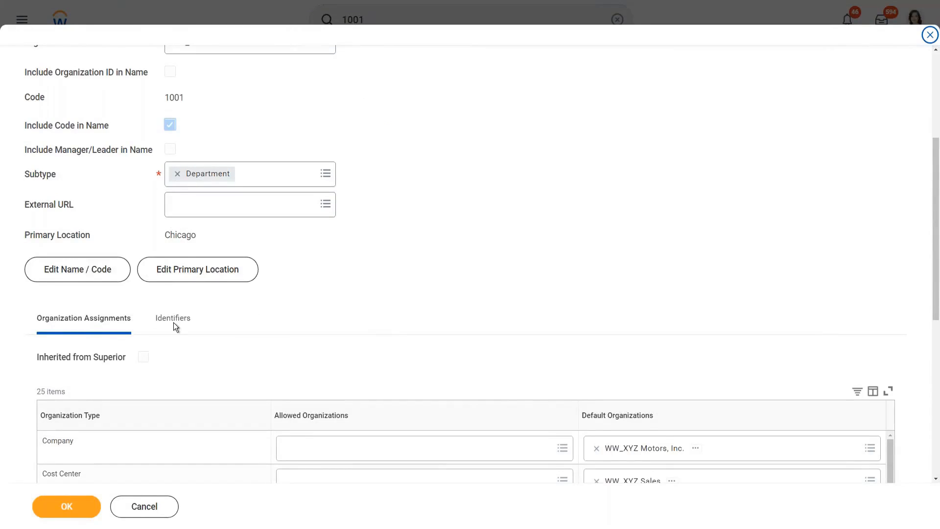
{"action": "scroll", "coordinate": [294, 328], "scroll_direction": "down", "scroll_amount": 2}
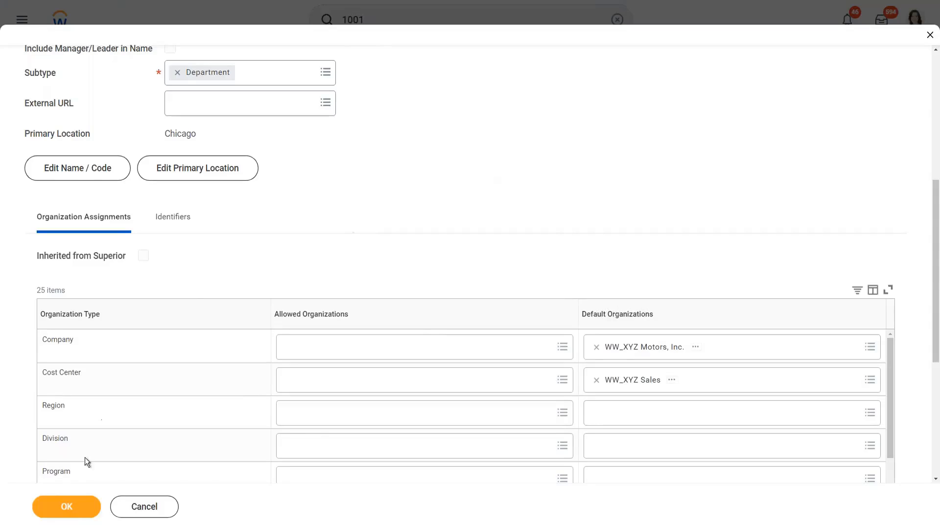
{"action": "left_click", "coordinate": [63, 506]}
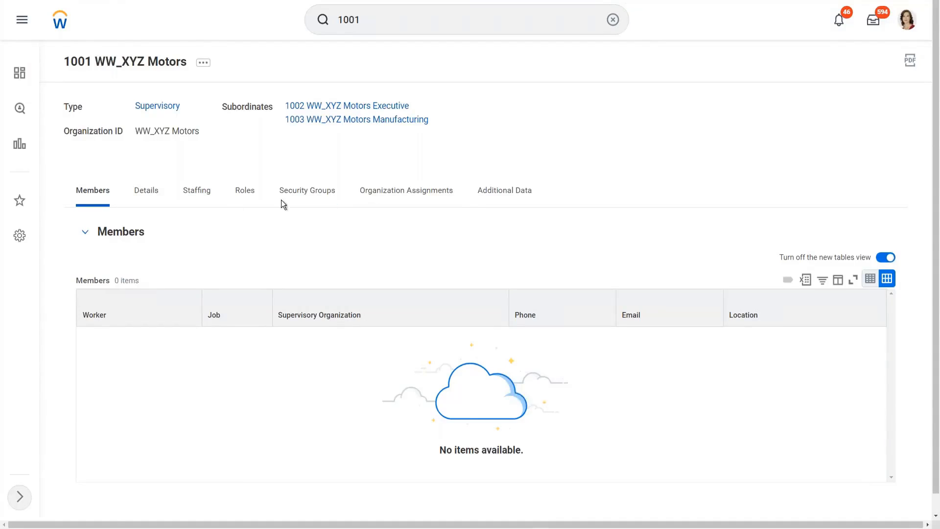
{"action": "left_click", "coordinate": [427, 191]}
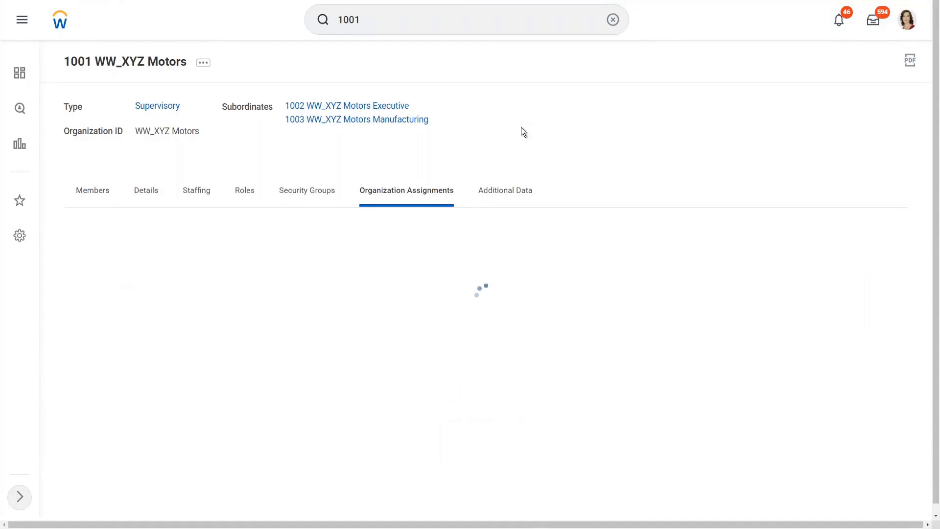